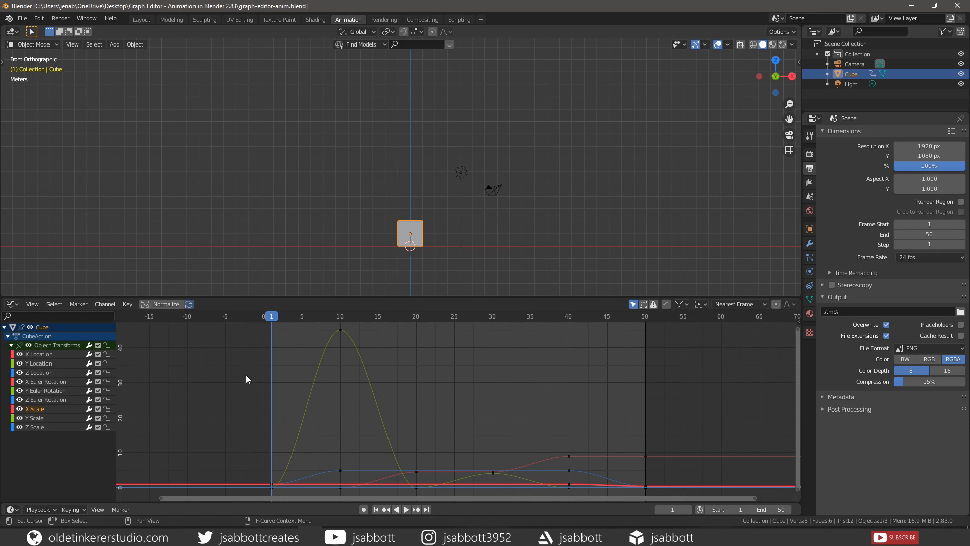
# Select the Y Euler Rotation keyframe at frame 10 and try to move its right handle.
pyautogui.click(340, 330)
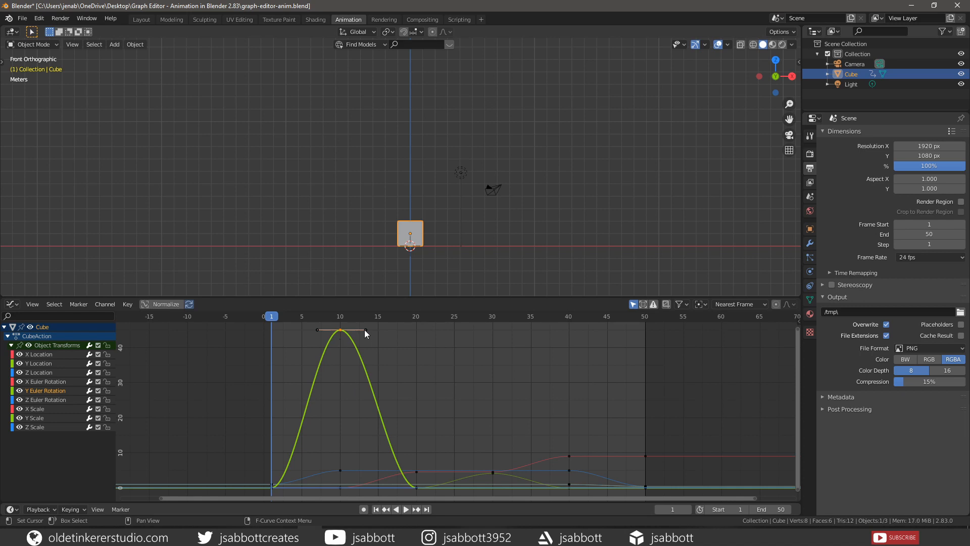
pyautogui.press('g')
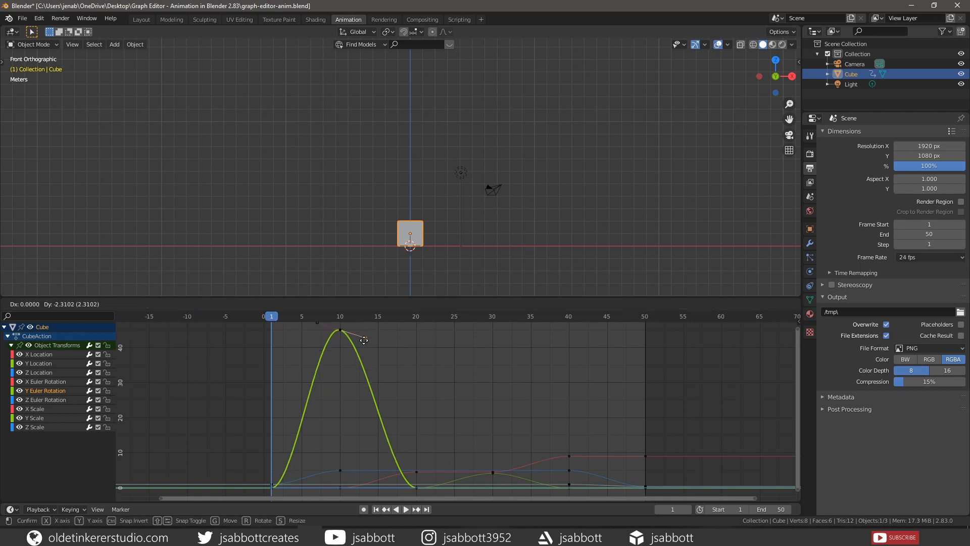
pyautogui.click(366, 330)
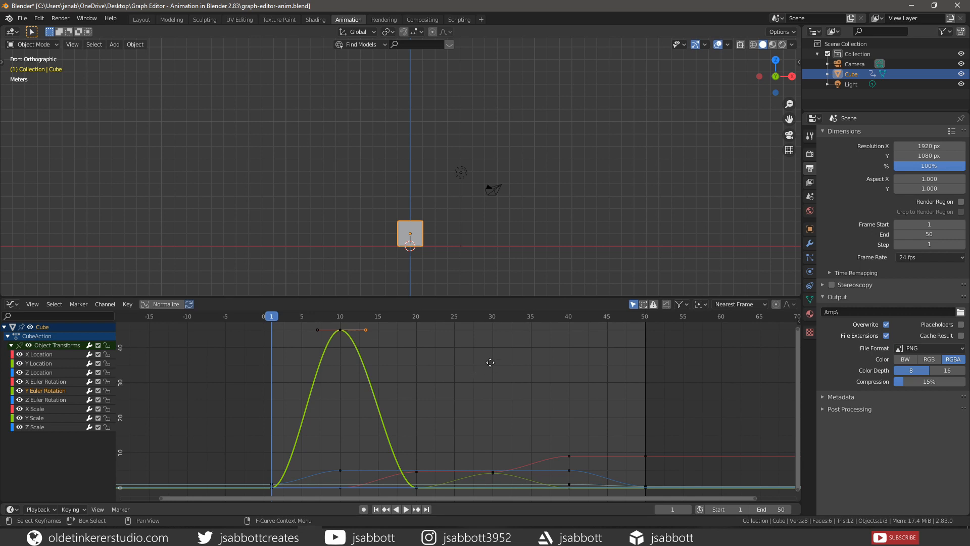
pyautogui.moveTo(490, 362)
pyautogui.mouseDown(button='middle')
pyautogui.moveTo(462, 364)
pyautogui.moveTo(494, 361)
pyautogui.moveTo(484, 364)
pyautogui.mouseUp(button='middle')
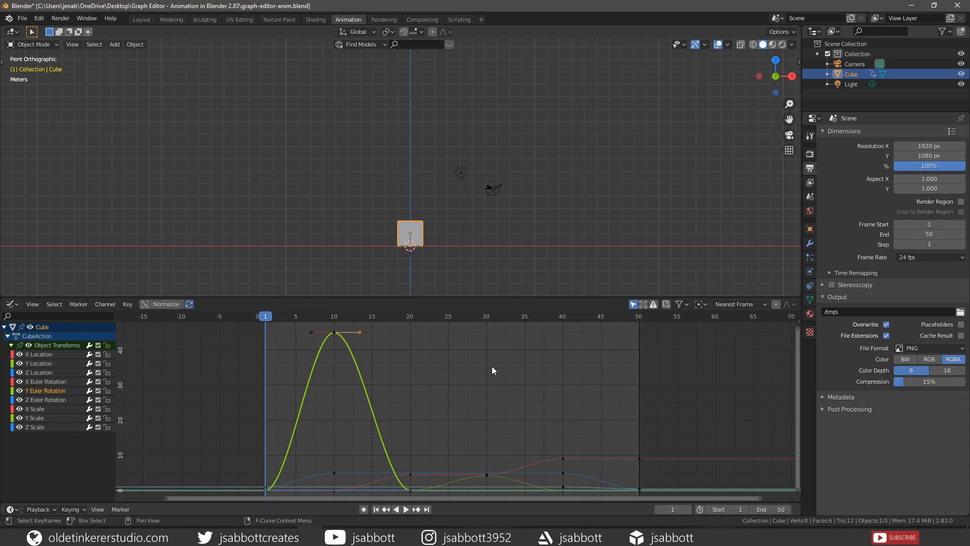
pyautogui.scroll(4, 492, 370)
pyautogui.scroll(-4, 492, 370)
pyautogui.keyDown('ctrl'); pyautogui.hscroll(-2, 493, 370); pyautogui.keyUp('ctrl')
pyautogui.keyDown('ctrl'); pyautogui.hscroll(1, 493, 369); pyautogui.keyUp('ctrl')
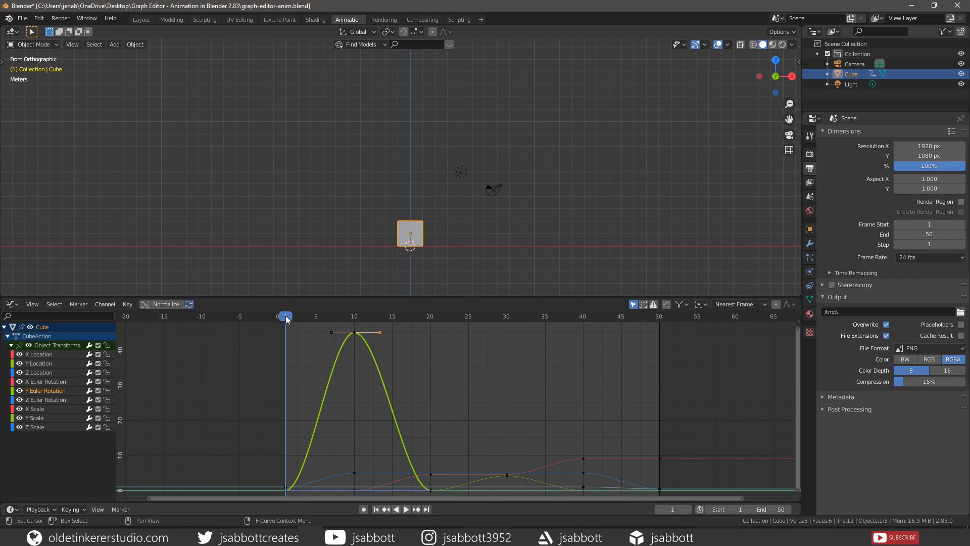
# Scrub the playhead briefly, set the current frame to 20 and return it to frame 1.
pyautogui.moveTo(286, 318)
pyautogui.mouseDown()
pyautogui.moveTo(400, 318)
pyautogui.moveTo(288, 317)
pyautogui.mouseUp()
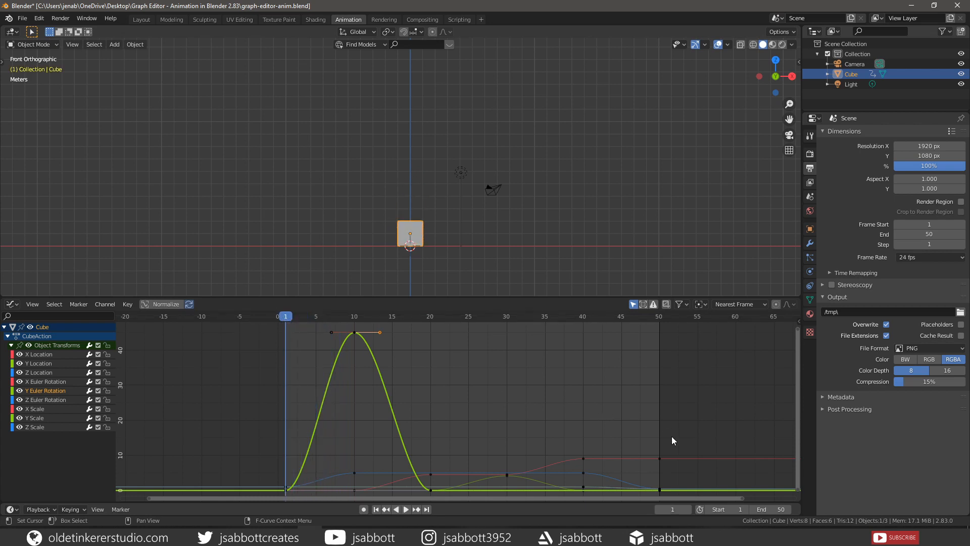
pyautogui.click(671, 509)
pyautogui.write('20')
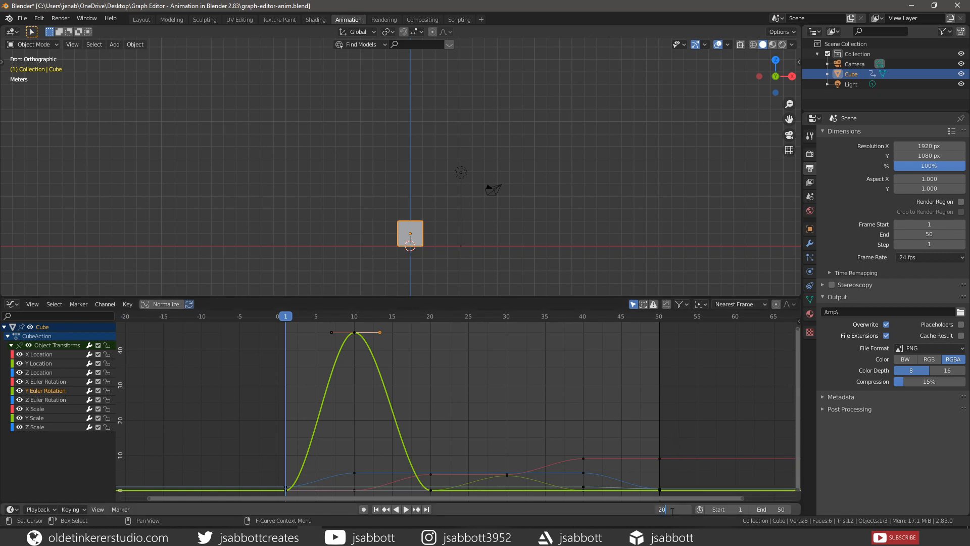
pyautogui.press('Return')
pyautogui.click(672, 509)
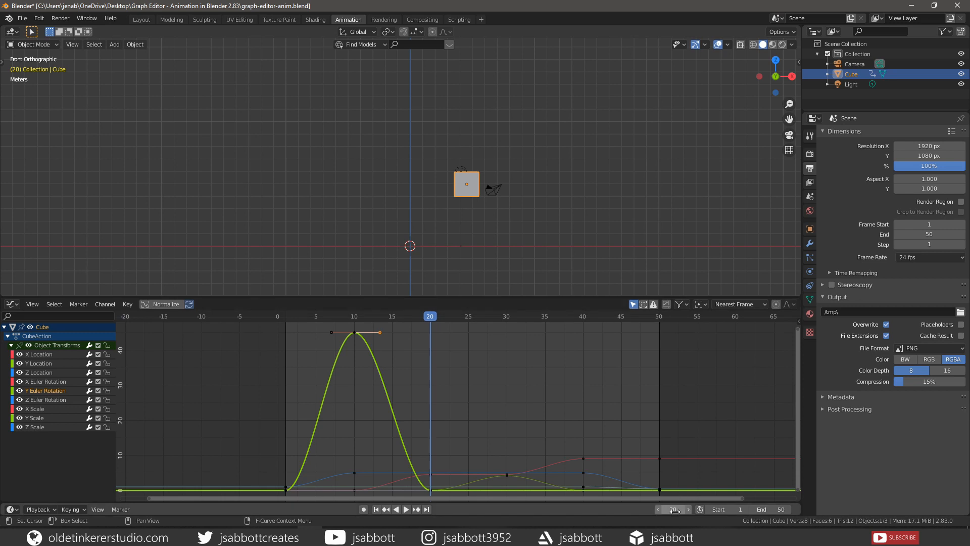
pyautogui.write('1')
pyautogui.press('Return')
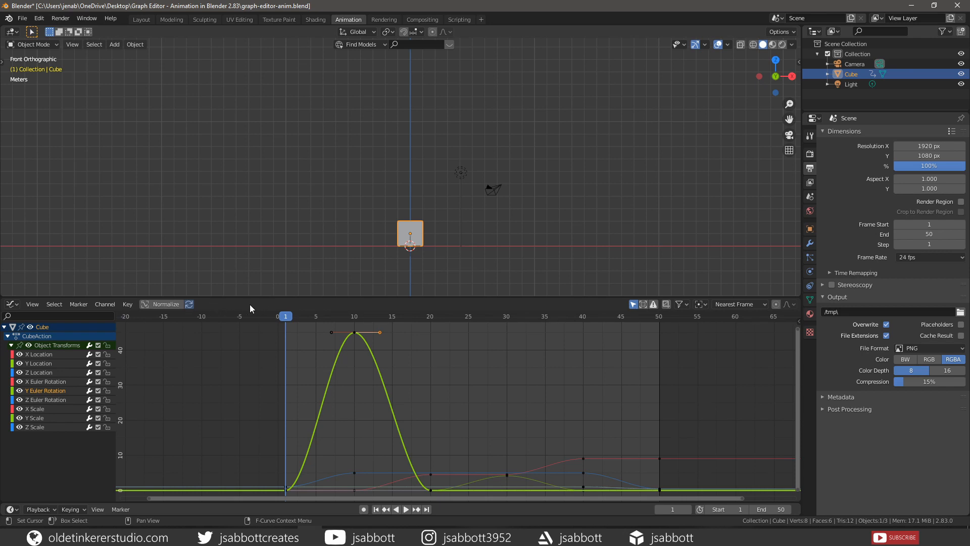
# Examine the Graph Editor's view, selection, marker and channel commands and its filter, pivot point and auto-snap options.
pyautogui.click(32, 303)
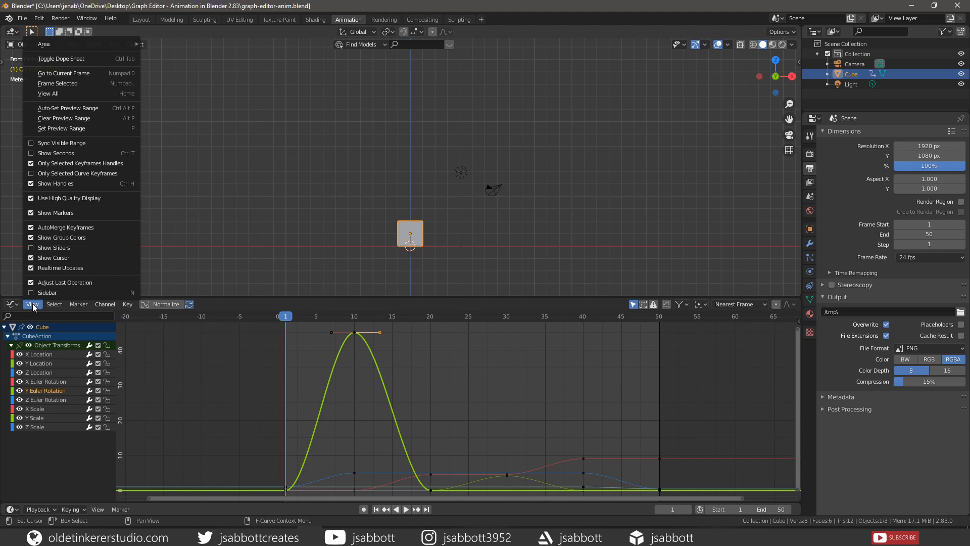
pyautogui.moveTo(50, 304)
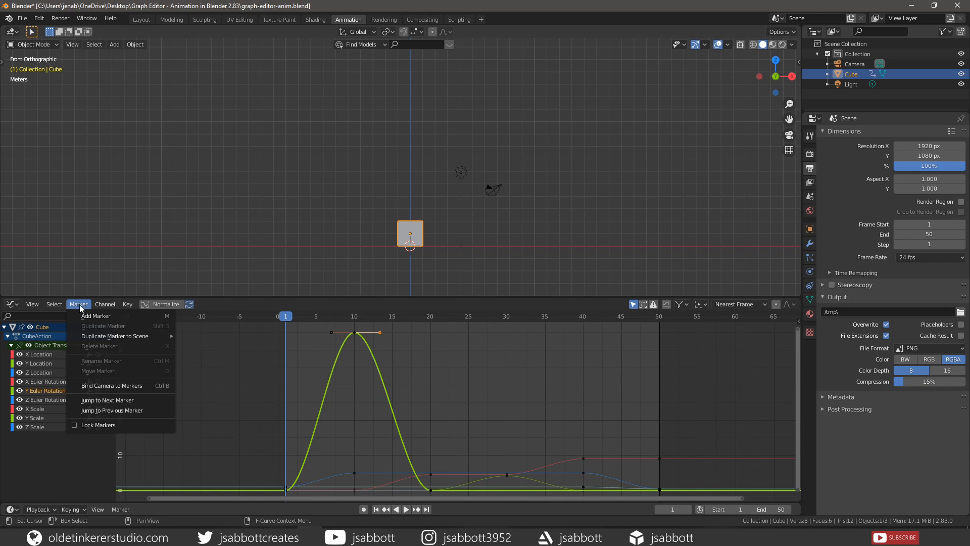
pyautogui.moveTo(104, 306)
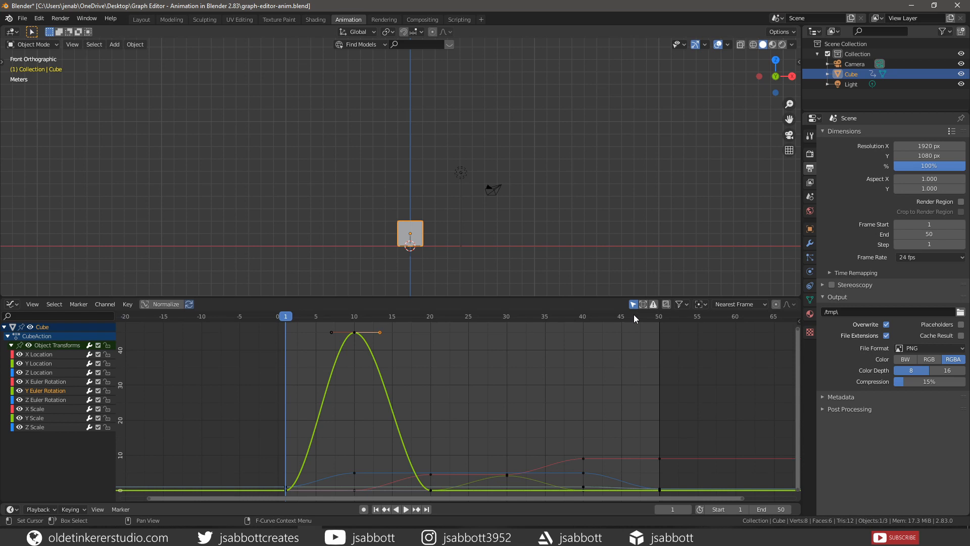
pyautogui.click(686, 303)
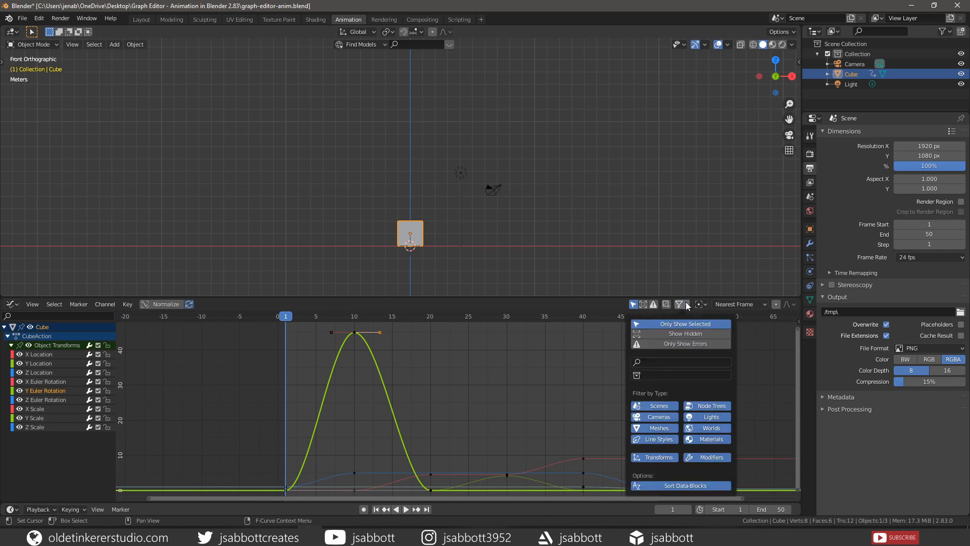
pyautogui.click(686, 303)
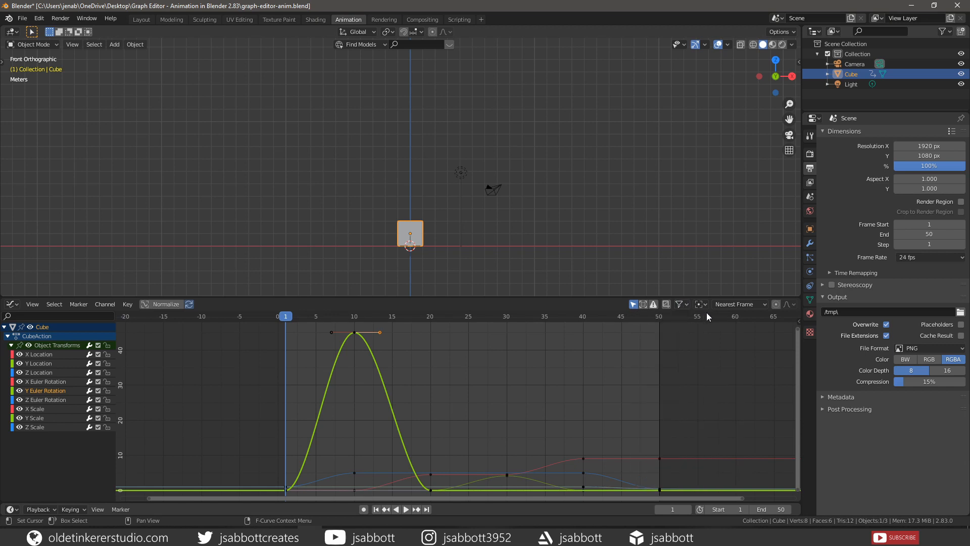
pyautogui.click(707, 307)
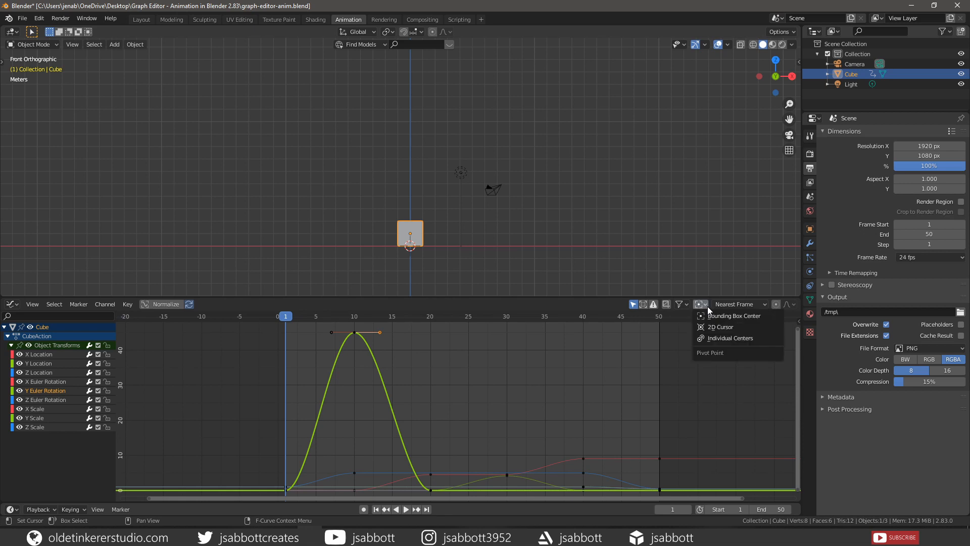
pyautogui.click(707, 306)
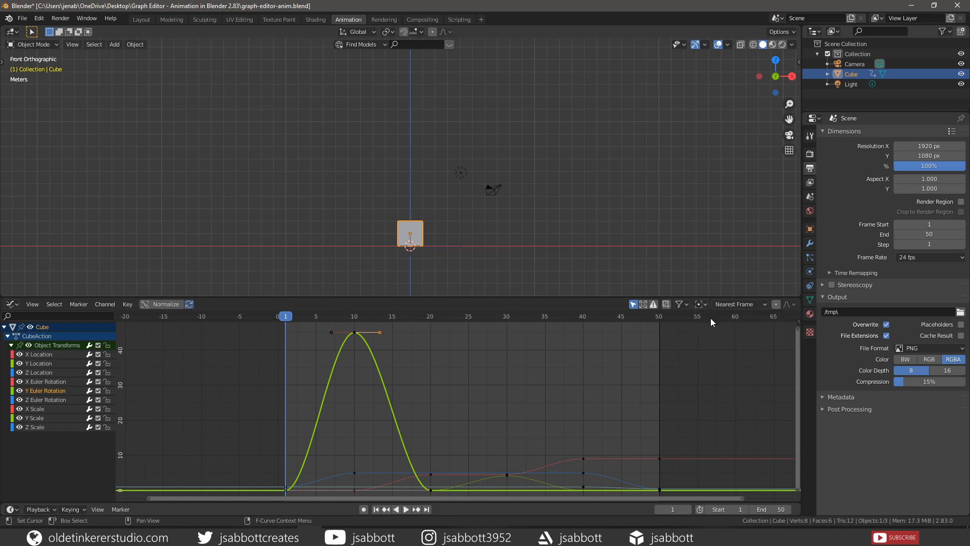
pyautogui.click(763, 304)
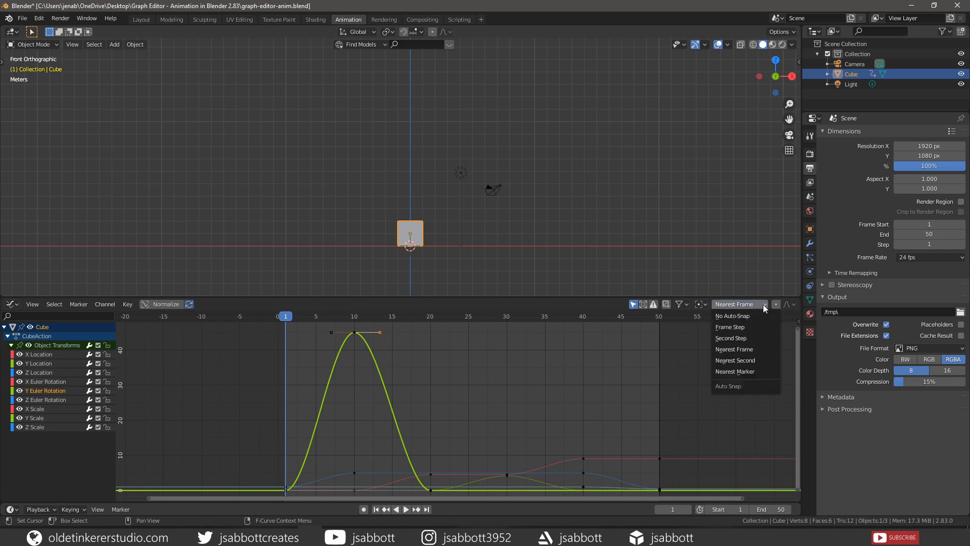
pyautogui.click(763, 304)
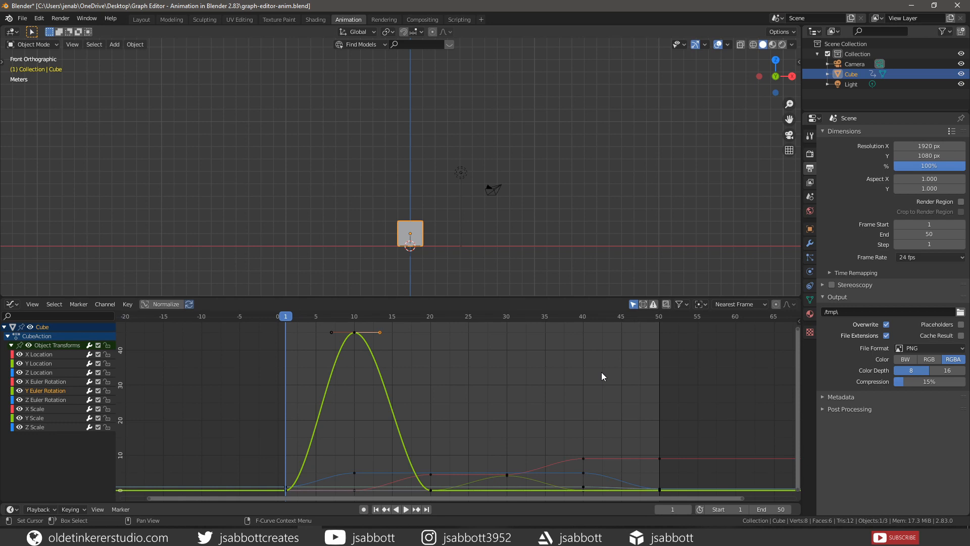
# Show the Graph Editor's cursor settings and toggle the cursor's display off and on again.
pyautogui.press('n')
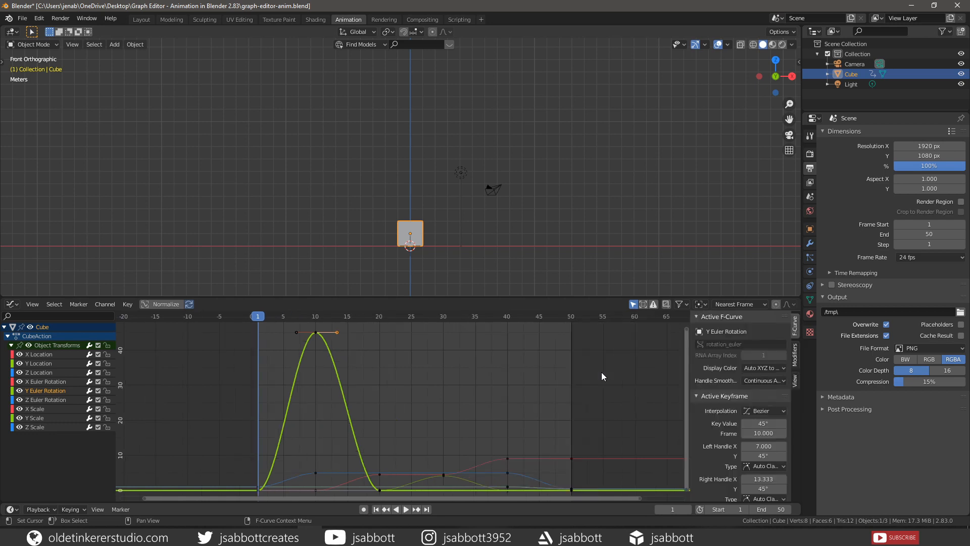
pyautogui.click(795, 381)
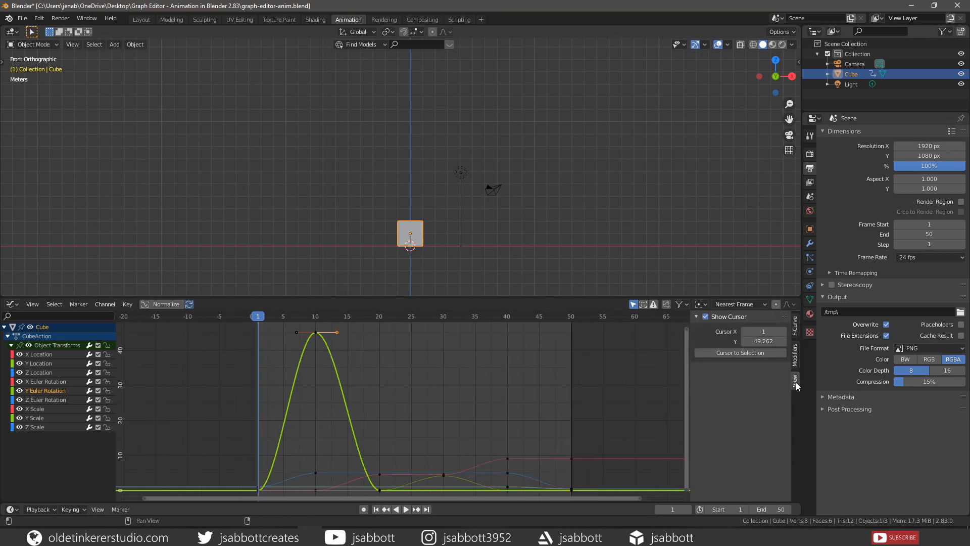
pyautogui.click(705, 316)
pyautogui.click(706, 317)
# Set the graph cursor's X position to 20 and return it to 1.
pyautogui.click(772, 330)
pyautogui.write('20')
pyautogui.press('Return')
pyautogui.click(771, 330)
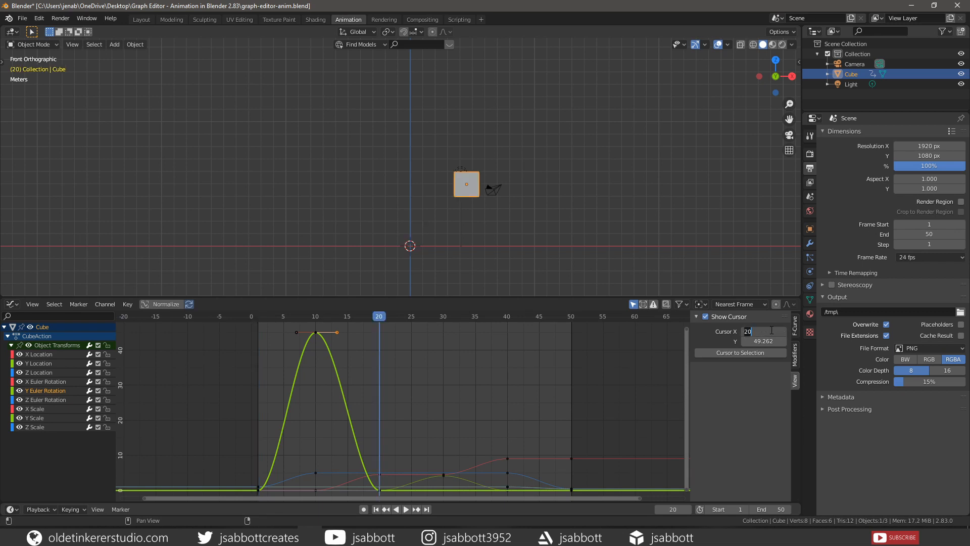
pyautogui.write('1')
pyautogui.press('Return')
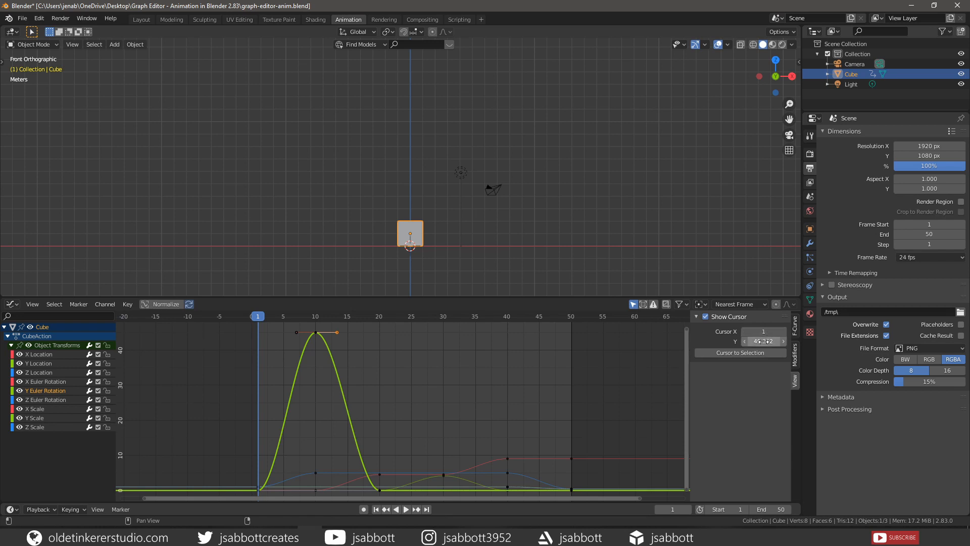
# Set the graph cursor's Y value to 40 and snap the cursor to the selected keyframe.
pyautogui.click(764, 341)
pyautogui.write('50.0')
pyautogui.press('Return')
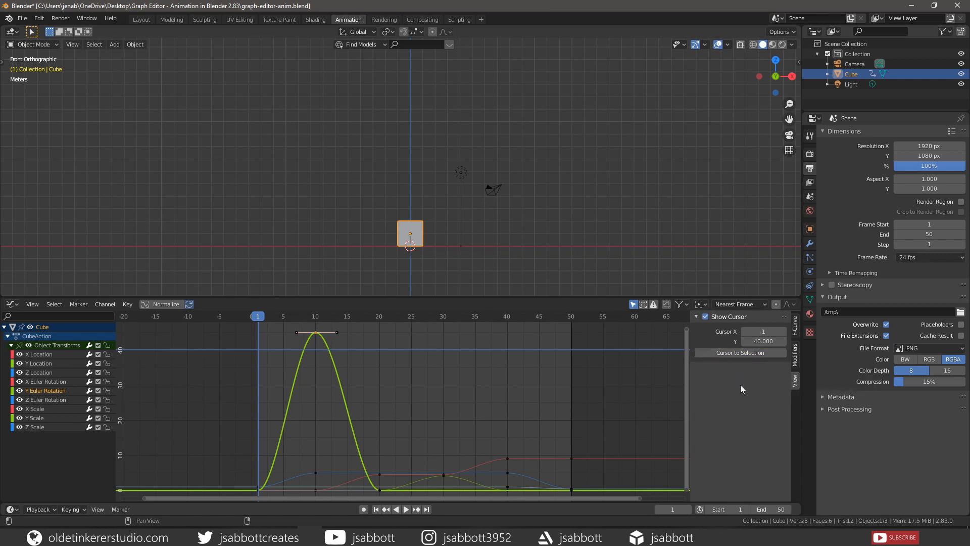
pyautogui.click(733, 353)
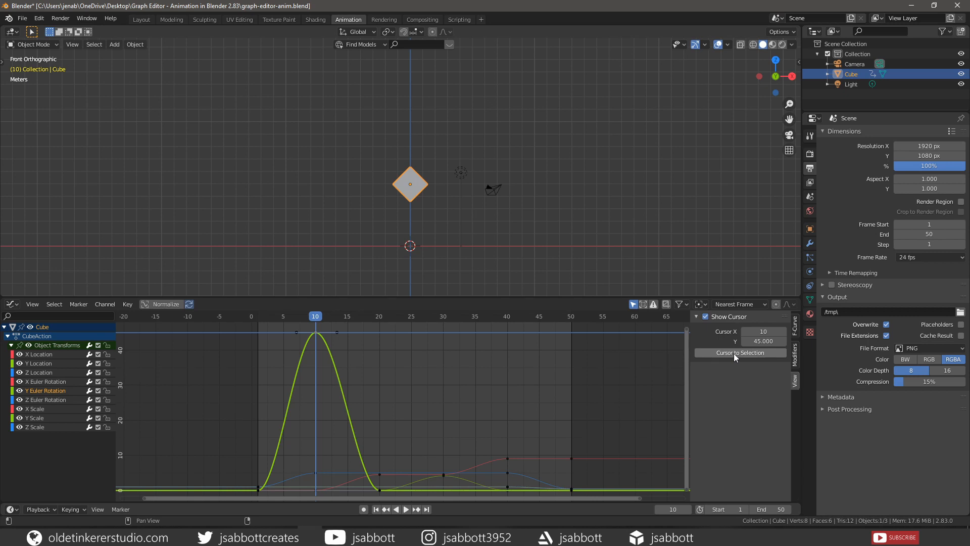
# Examine the available F-curve modifiers and the F-Curve properties of the Y Euler Rotation channel.
pyautogui.click(795, 354)
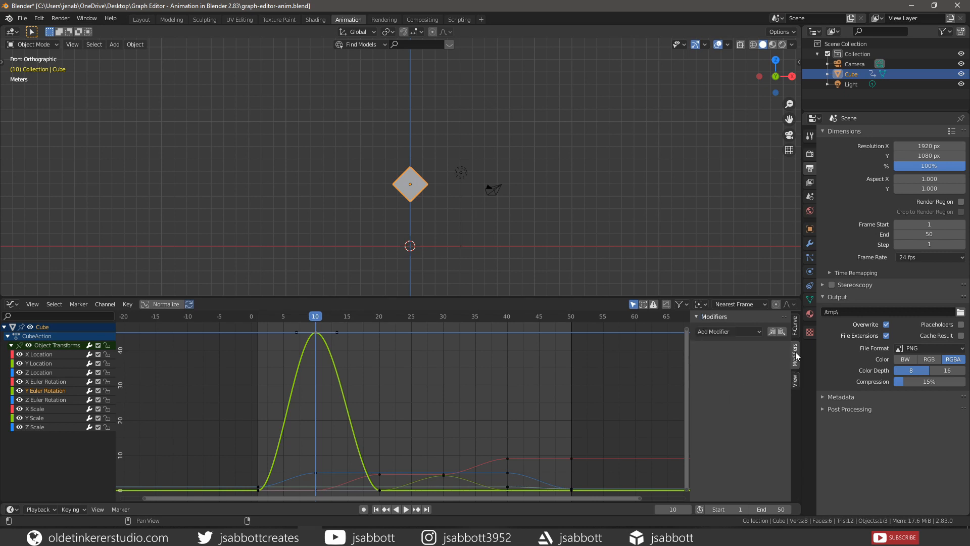
pyautogui.click(757, 332)
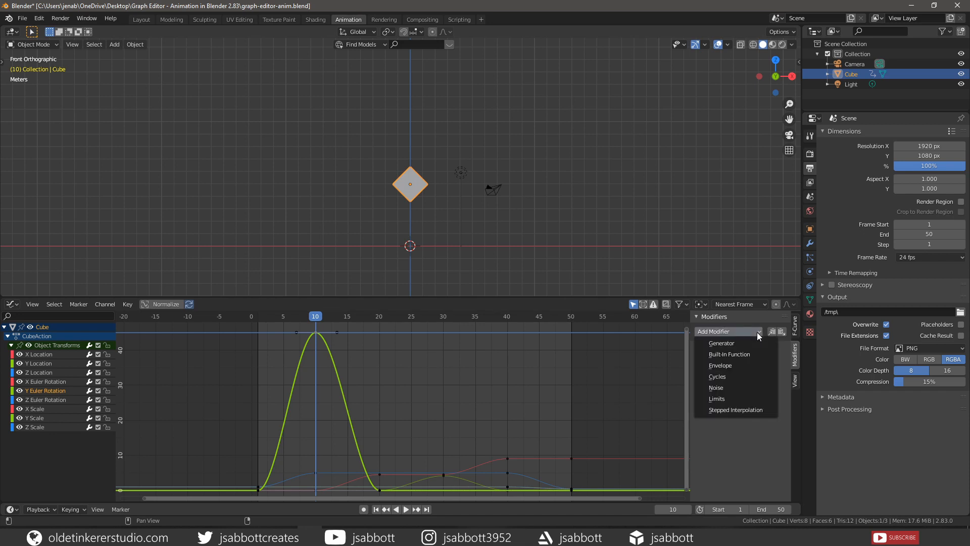
pyautogui.click(757, 332)
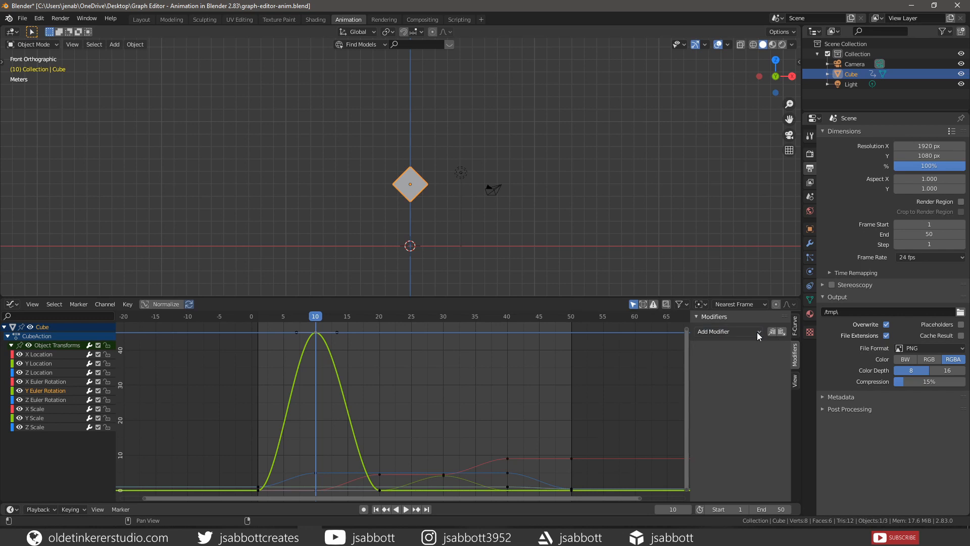
pyautogui.click(795, 329)
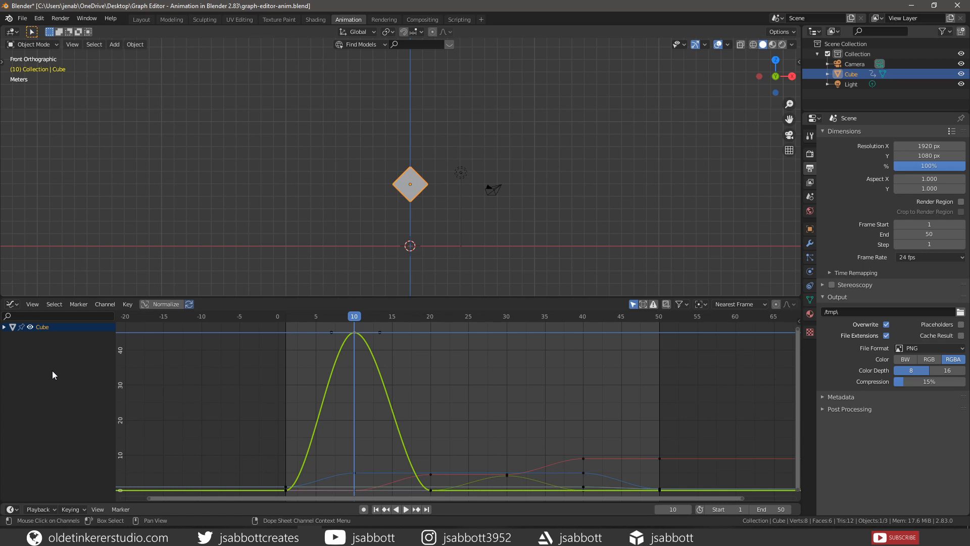
# Expand the Cube's channels, collapsing and re-expanding CubeAction, and toggle the visibility of all its curves off and on.
pyautogui.click(5, 327)
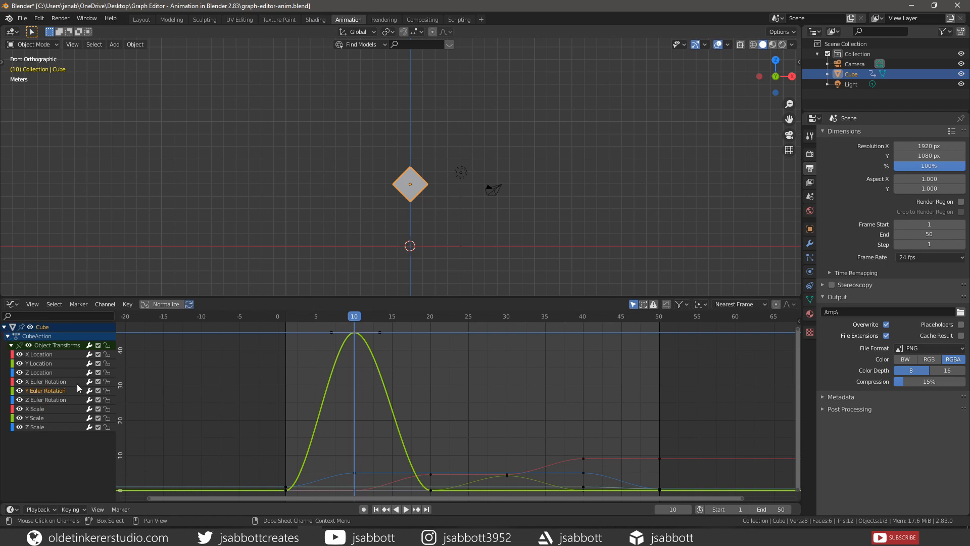
pyautogui.click(8, 337)
pyautogui.click(8, 337)
pyautogui.click(29, 327)
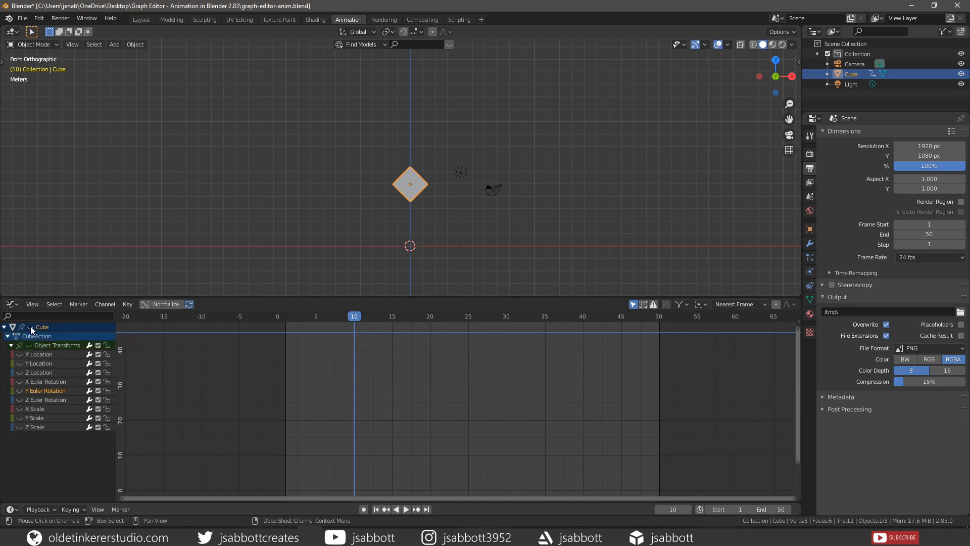
pyautogui.click(30, 327)
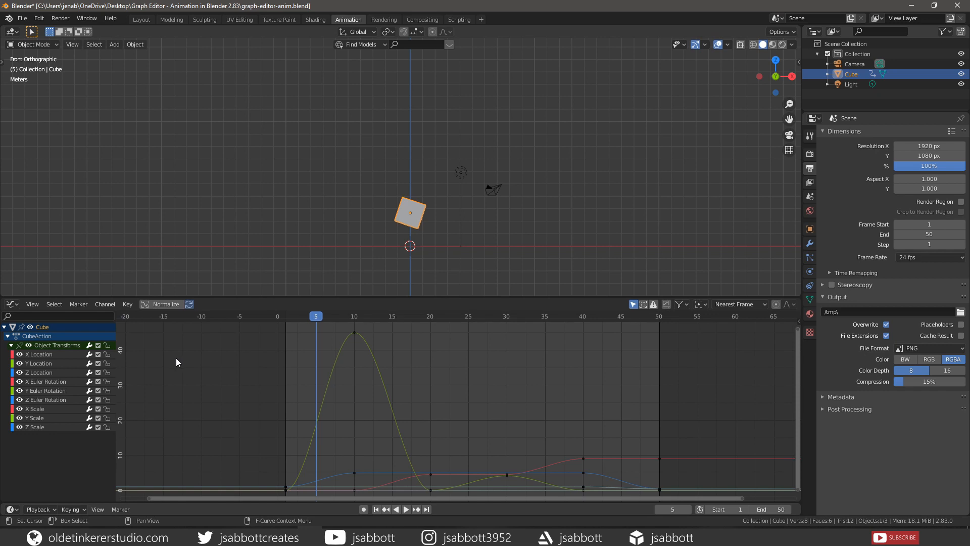
# Select the Y Location and Z Location channels together, extend the selection to all channels and clear it.
pyautogui.click(52, 364)
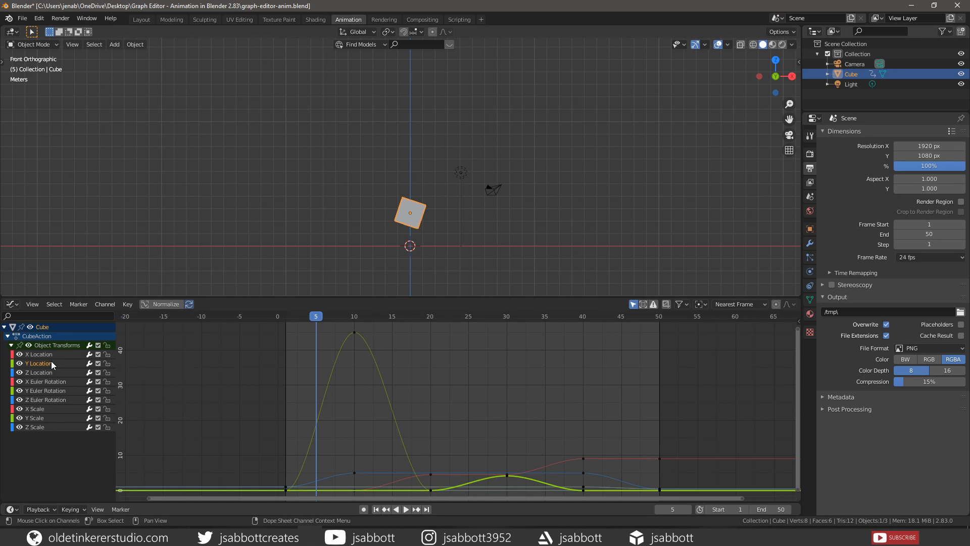
pyautogui.keyDown('shift'); pyautogui.click(50, 368); pyautogui.keyUp('shift')
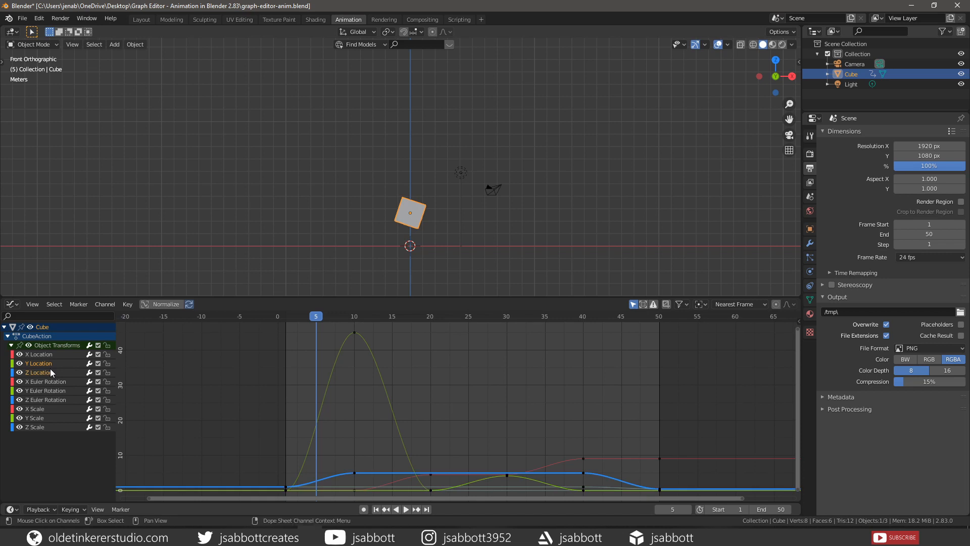
pyautogui.press('a')
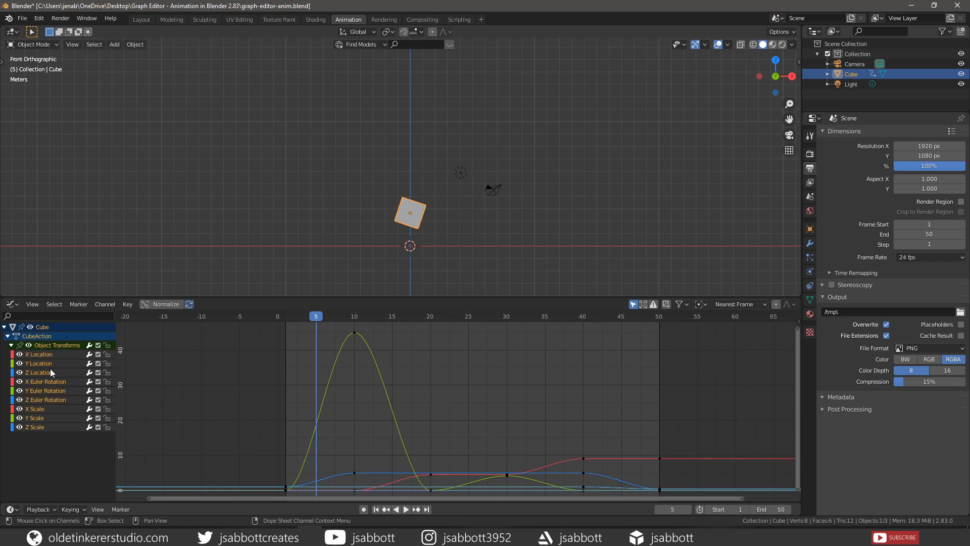
pyautogui.hotkey('alt', 'a')
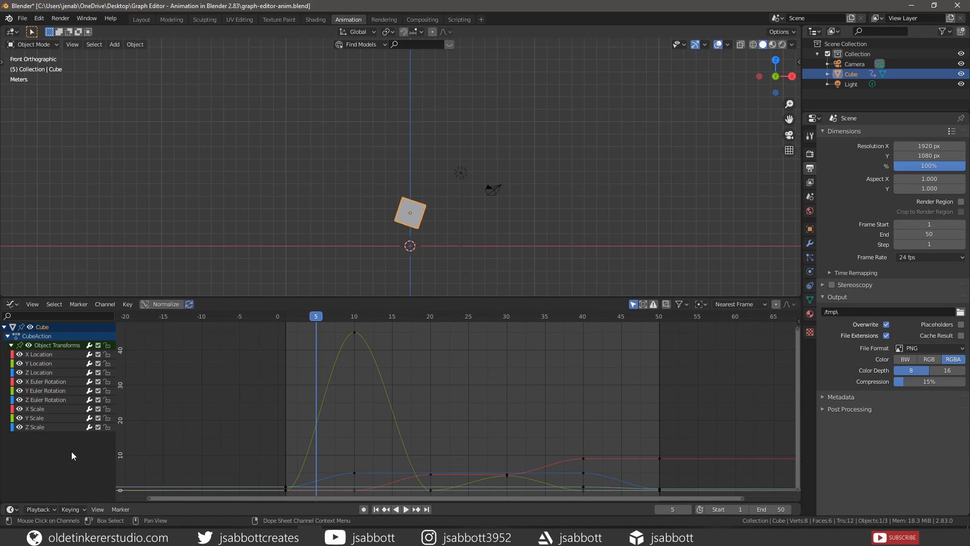
# Box-select the channels from Y Location through Z Scale, and reduce the selection to only Z Euler Rotation.
pyautogui.moveTo(71, 451); pyautogui.dragTo(33, 360)
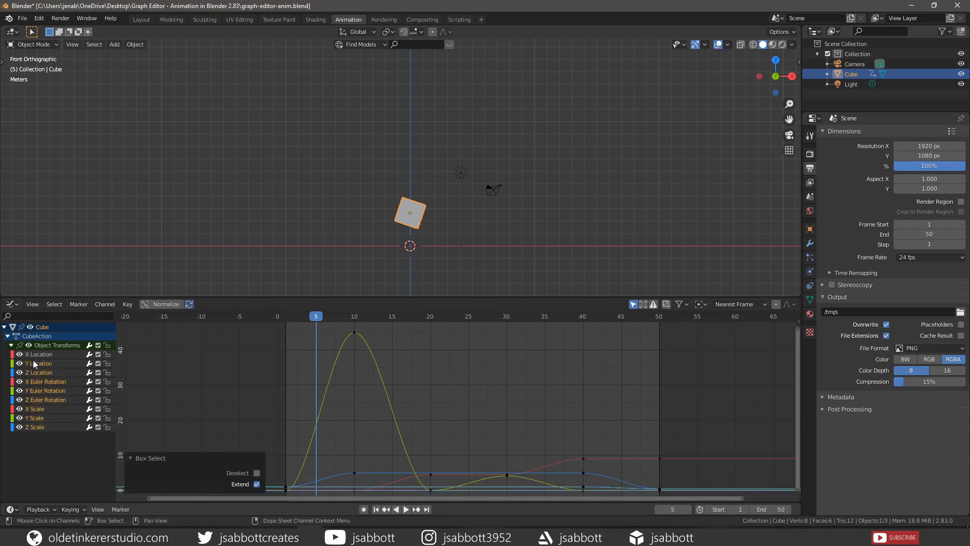
pyautogui.click(77, 462)
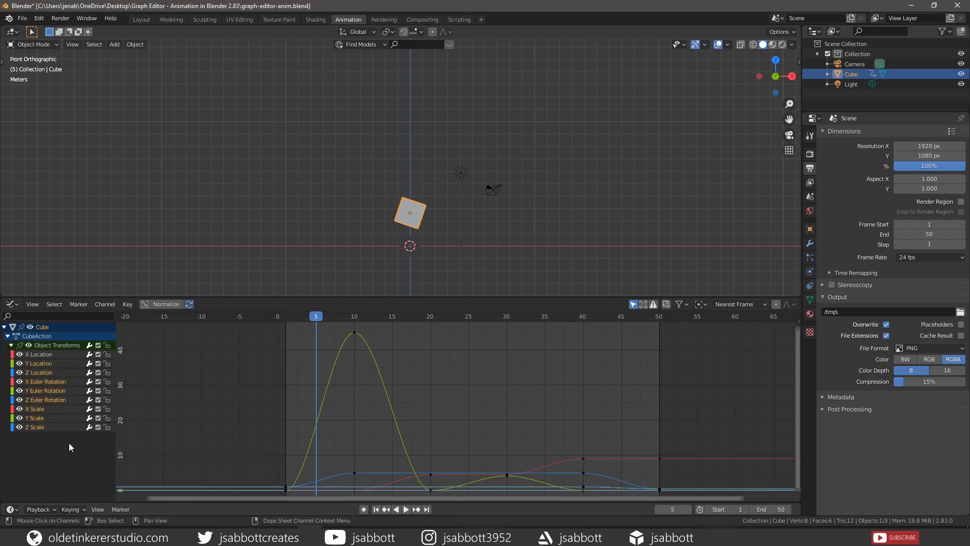
pyautogui.click(57, 399)
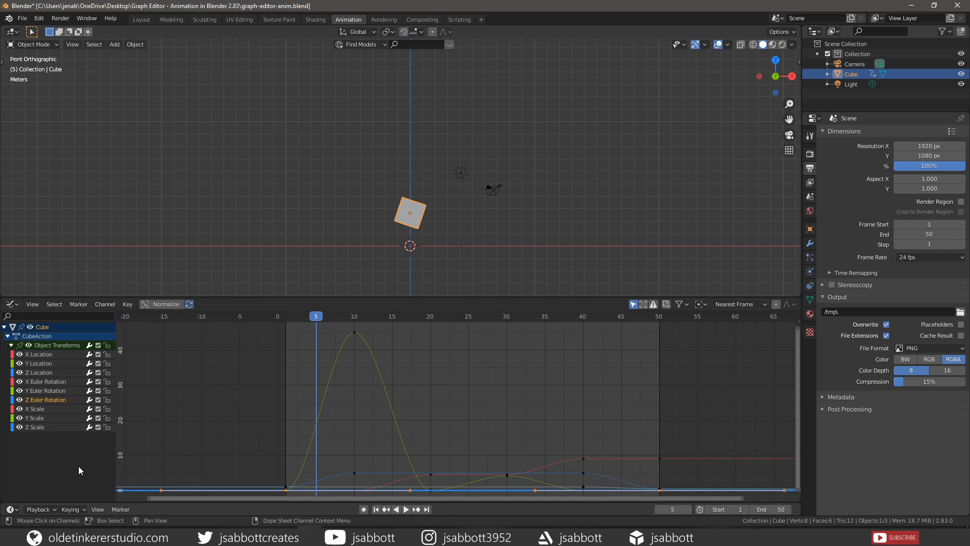
# Open the Cube channel's name for editing and keep the name Cube.
pyautogui.keyDown('ctrl'); pyautogui.click(48, 328); pyautogui.keyUp('ctrl')
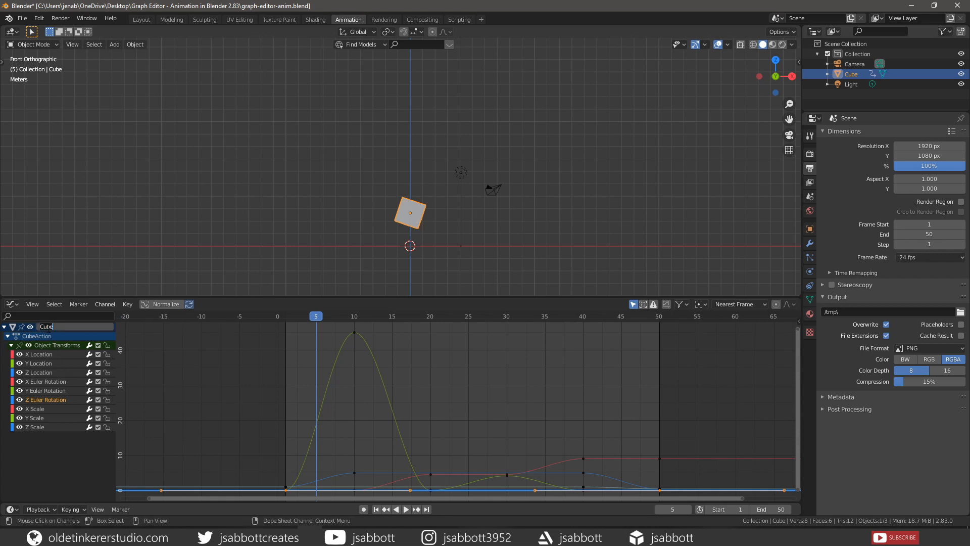
pyautogui.press('Return')
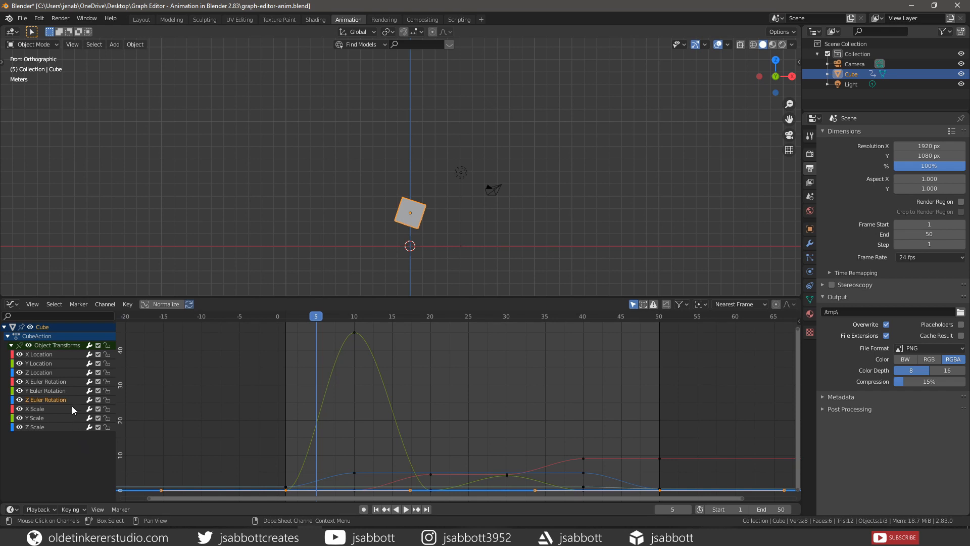
# Select the Y Euler Rotation channel and toggle its editability lock on and off.
pyautogui.click(55, 389)
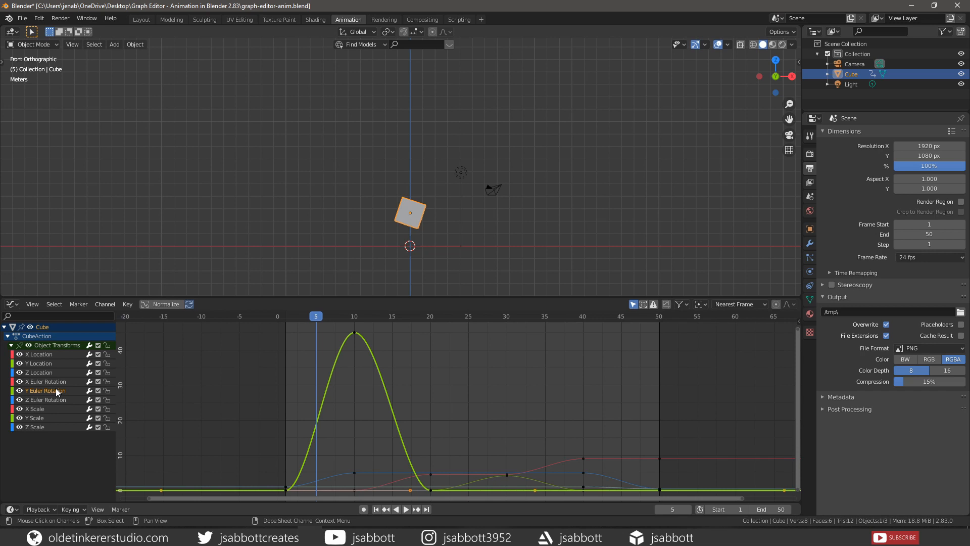
pyautogui.press('Tab')
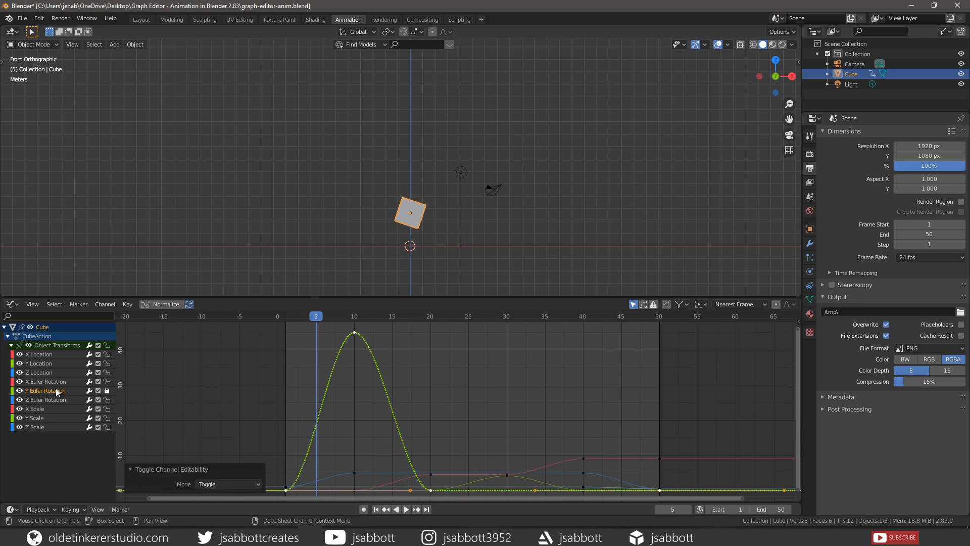
pyautogui.press('Tab')
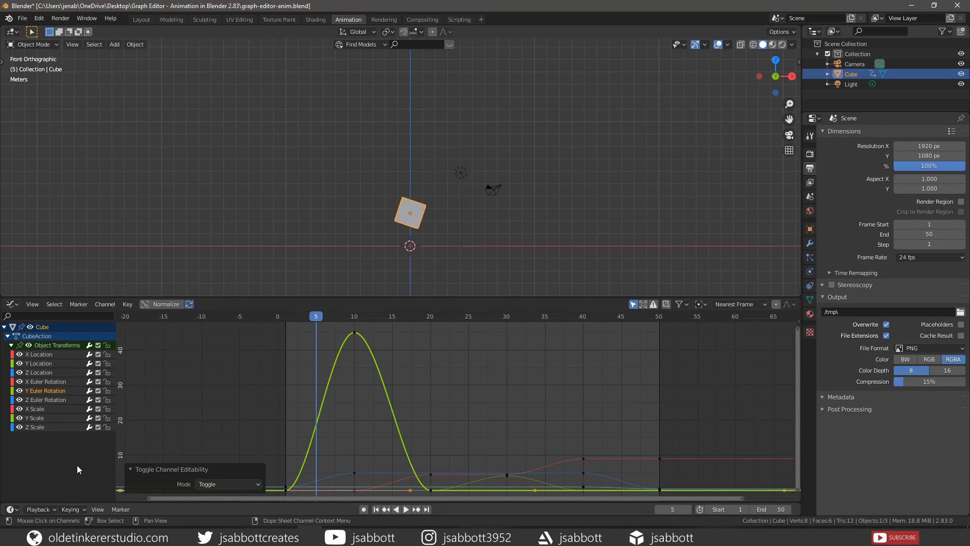
# Examine the Protect and Mute choices for enabling, disabling and toggling settings of the Y Euler Rotation channel.
pyautogui.hotkey('ctrl', 'shift', 'w')
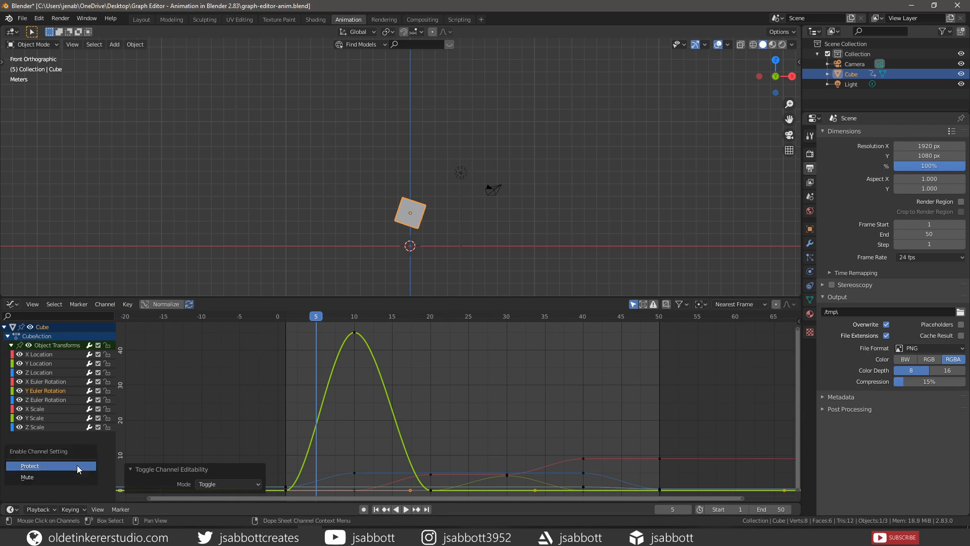
pyautogui.click(44, 393)
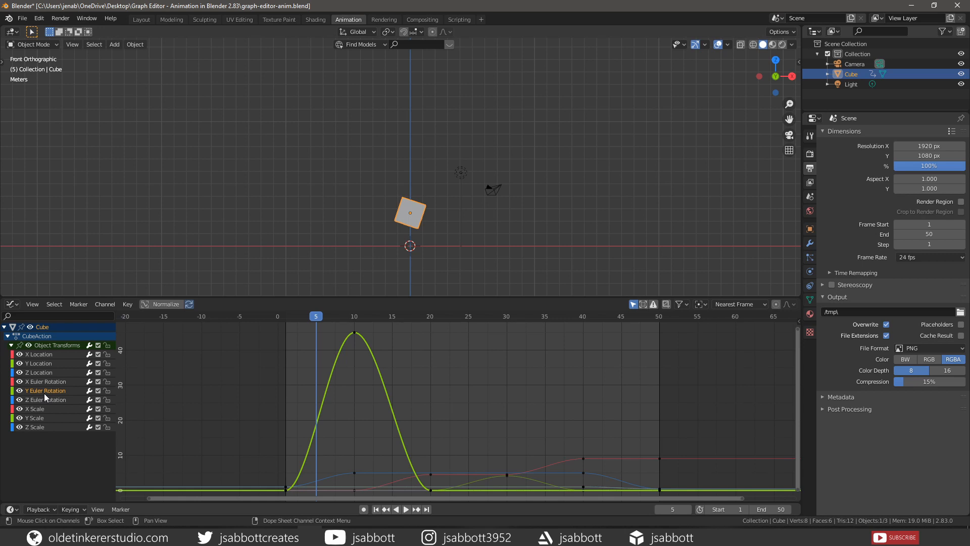
pyautogui.hotkey('alt', 'w')
pyautogui.click(44, 393)
pyautogui.hotkey('shift', 'w')
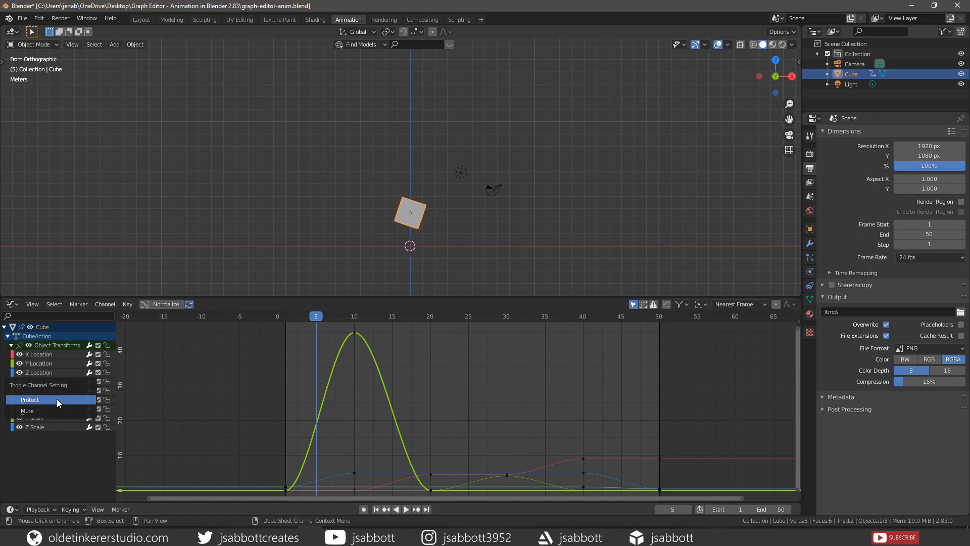
pyautogui.click(56, 398)
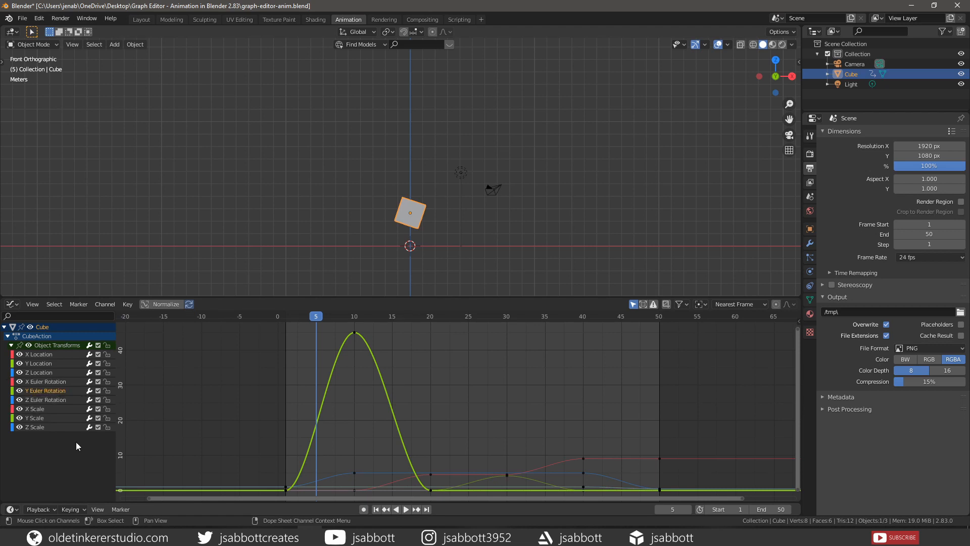
# Turn on Show Sliders to display value fields beside the Graph Editor channels.
pyautogui.click(32, 304)
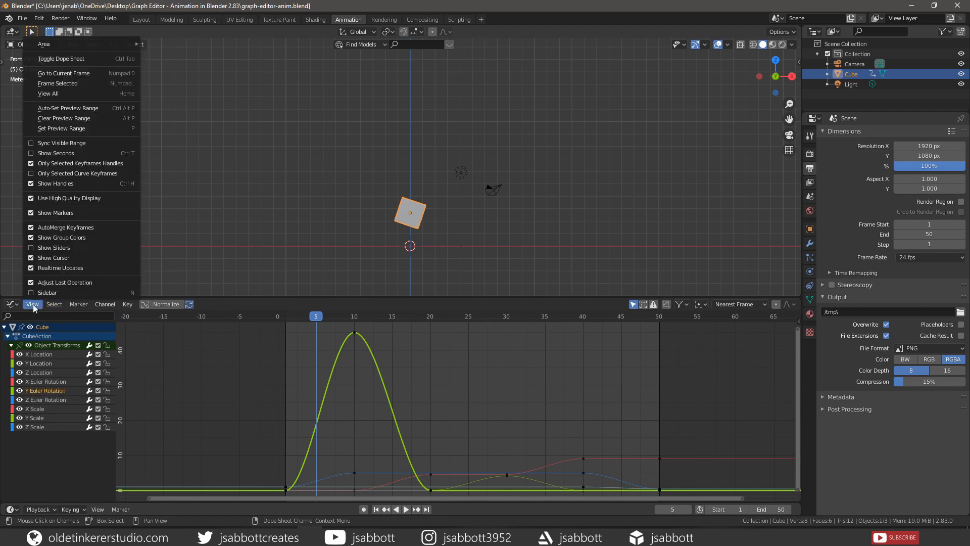
pyautogui.click(31, 246)
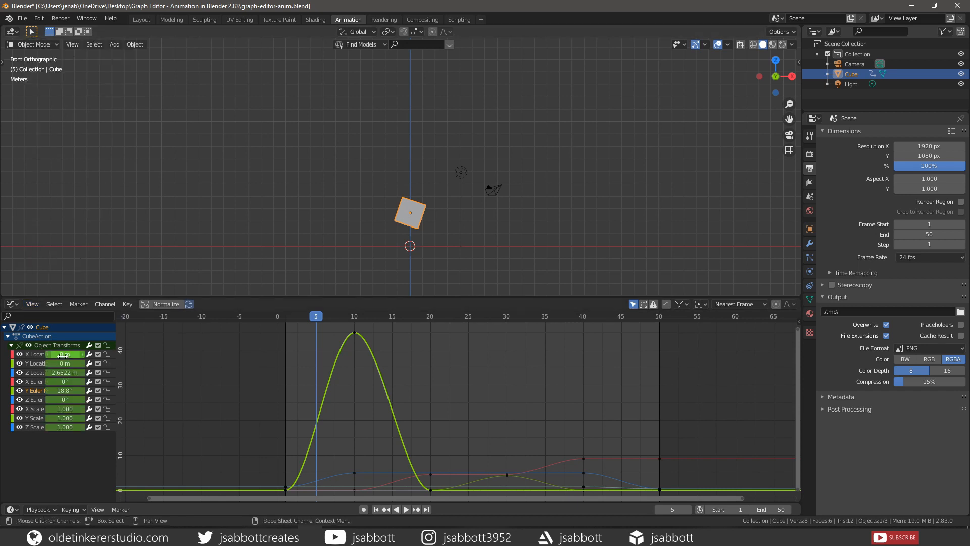